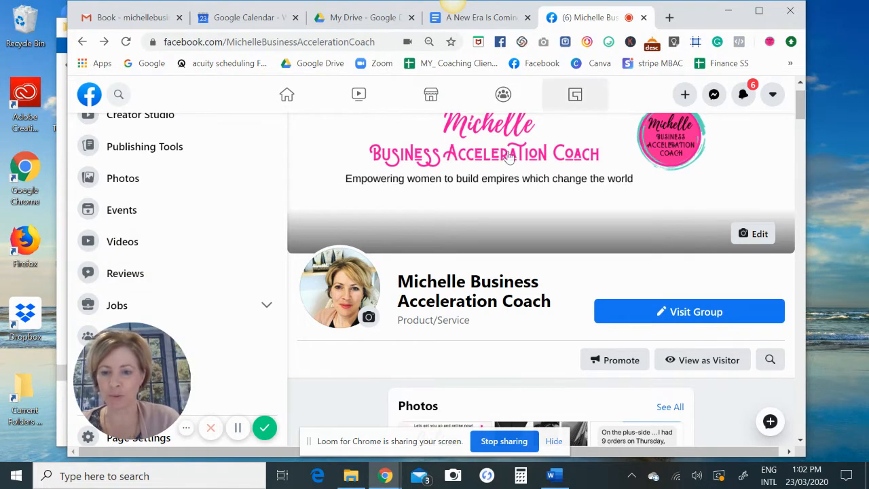
Open the Groups section of the Facebook business page and bring the group creation option into view
left_click_drag(503, 378, 524, 379)
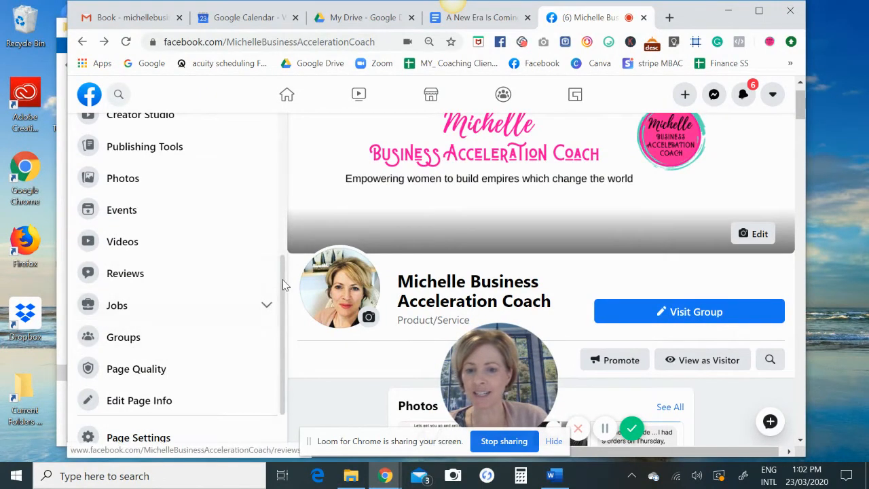
left_click_drag(282, 300, 288, 131)
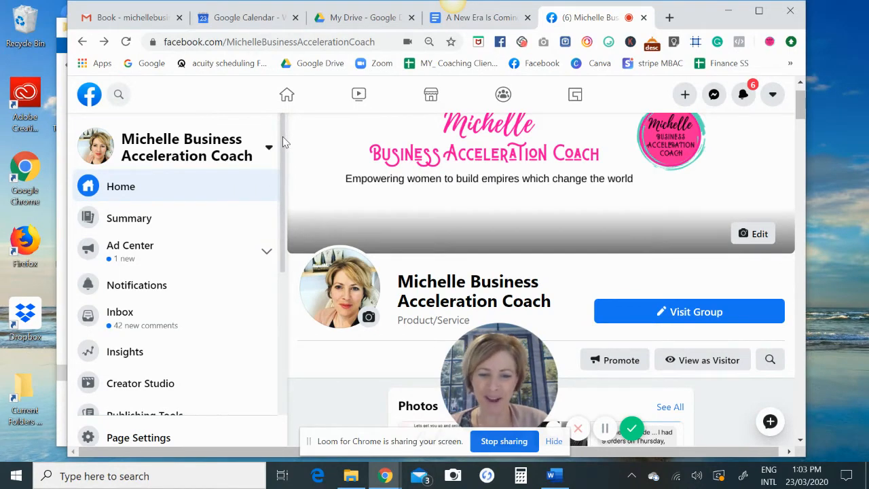
left_click_drag(282, 137, 282, 144)
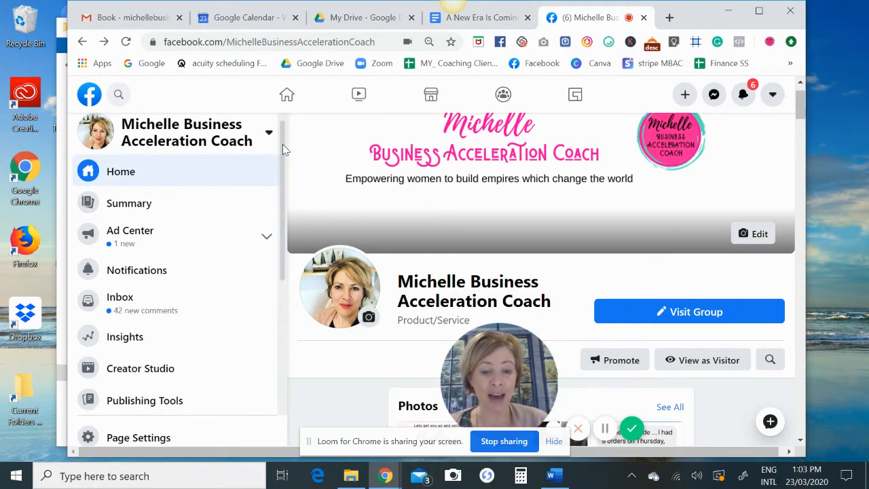
left_click_drag(282, 144, 276, 282)
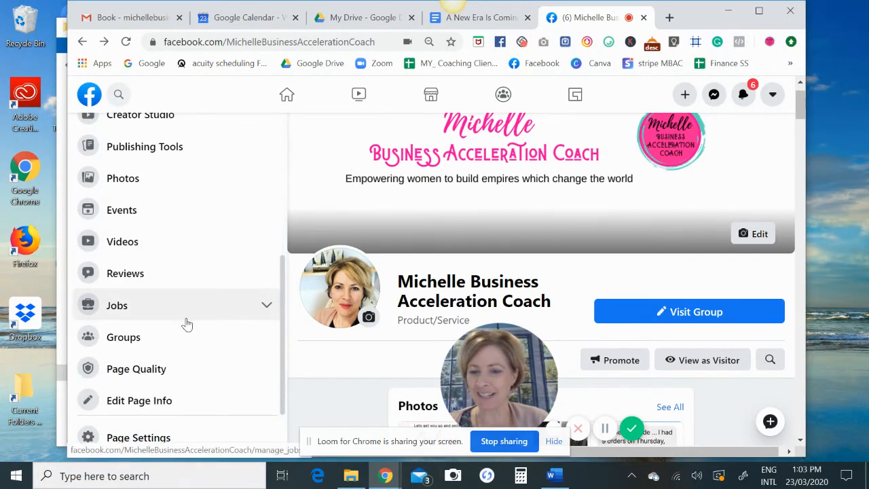
left_click(148, 341)
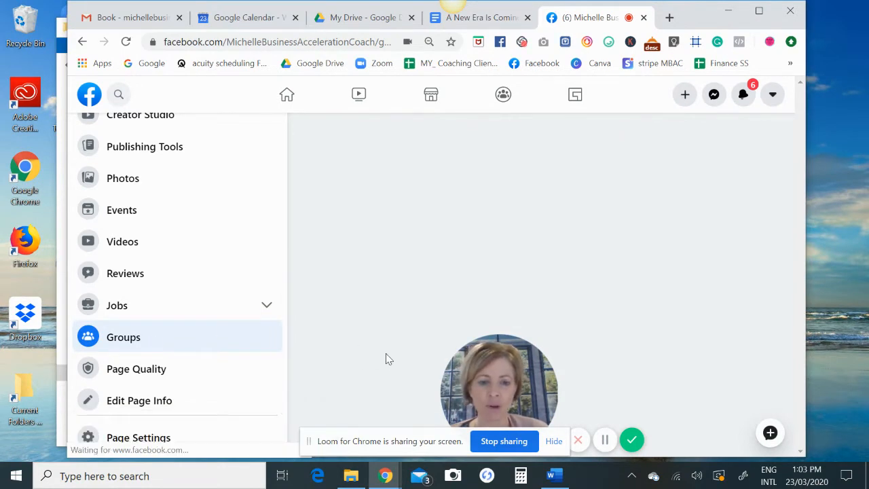
left_click_drag(494, 352, 203, 353)
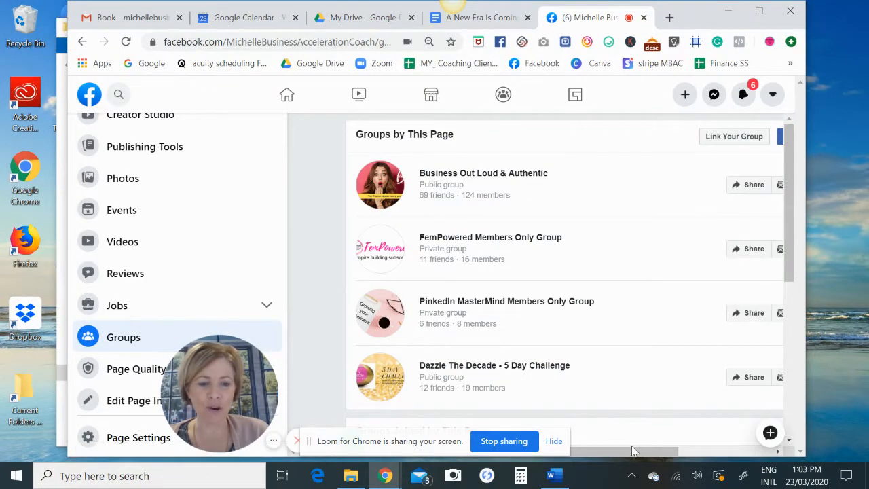
left_click_drag(640, 451, 697, 450)
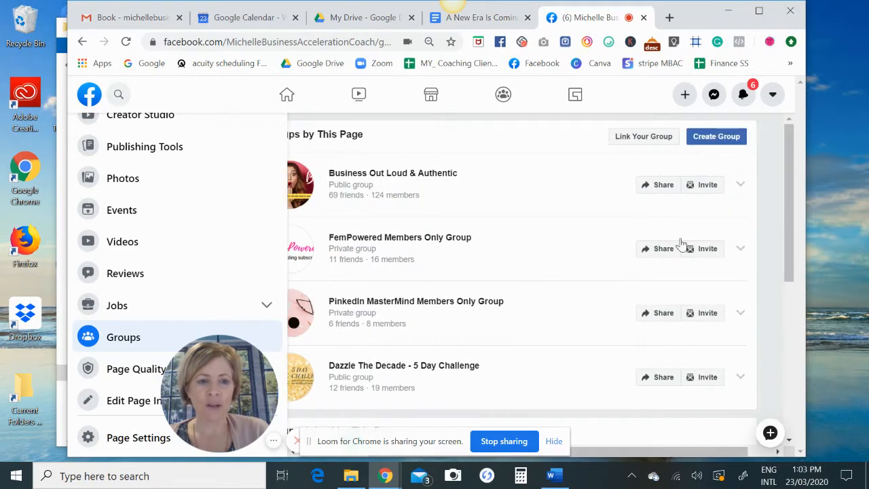
Start a new group for the page and name it "Leaders of the Light"
left_click(711, 135)
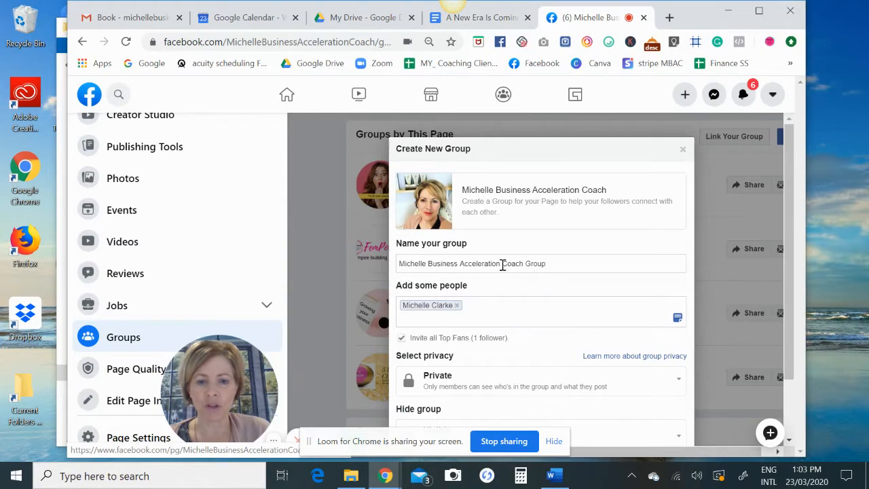
left_click(551, 266)
left_click_drag(551, 266, 397, 264)
type("Leader")
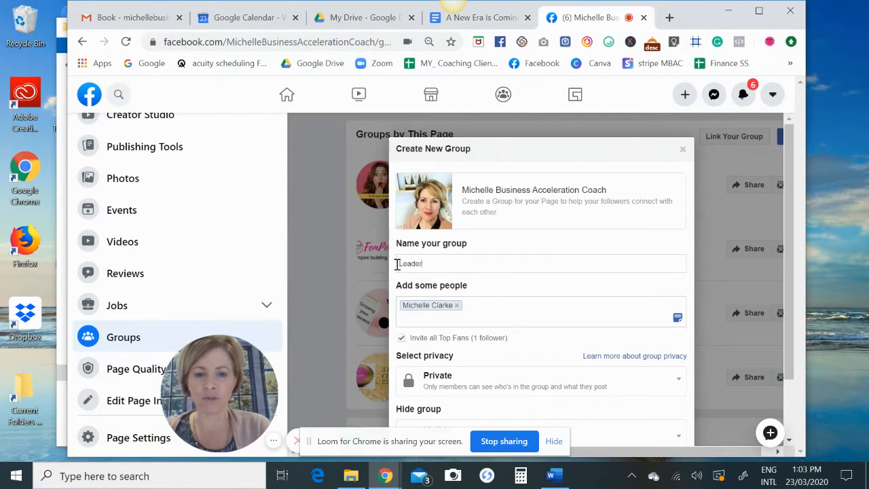
type("s of the ")
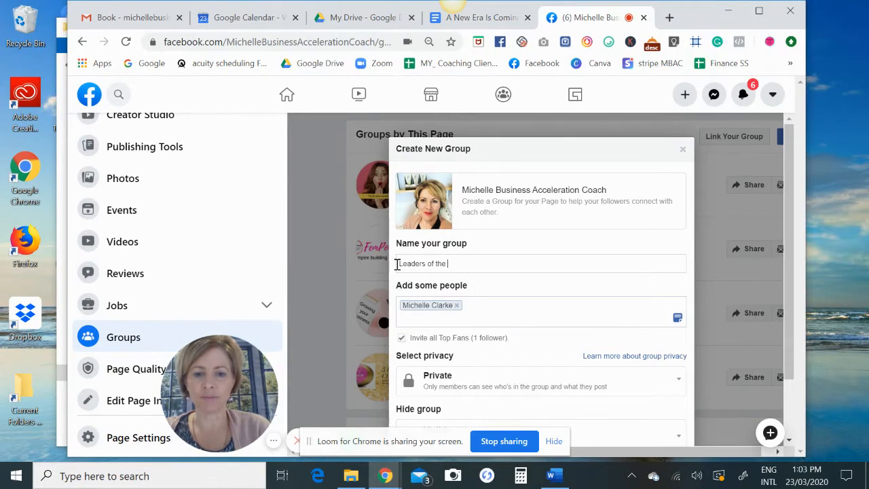
type("Light")
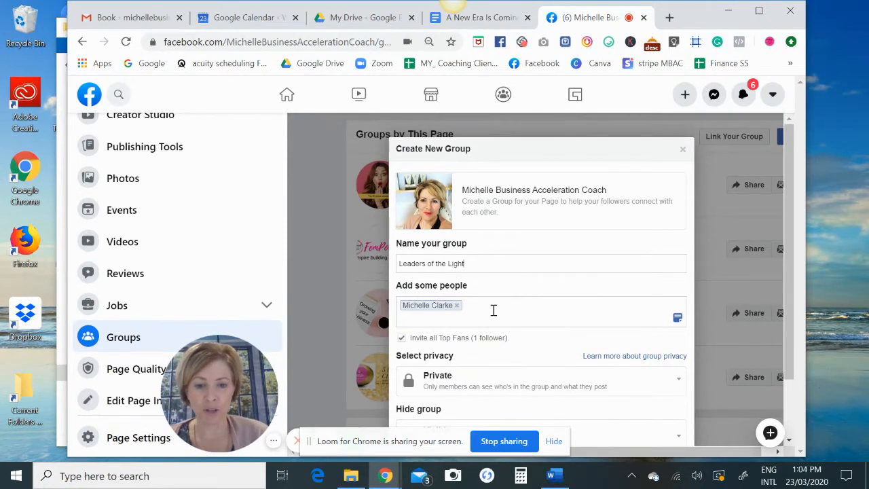
Review the group visibility options, then create the group as Private and Visible and dismiss the browser extension notice
left_click_drag(786, 253, 782, 315)
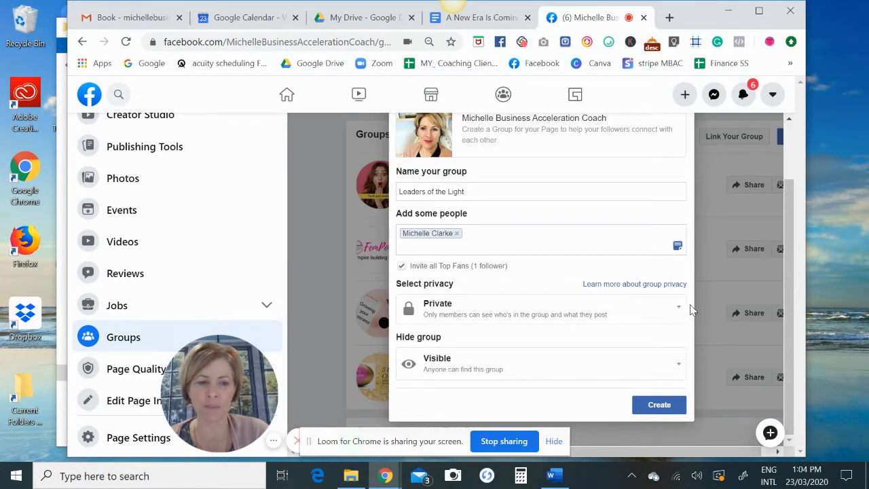
left_click(679, 367)
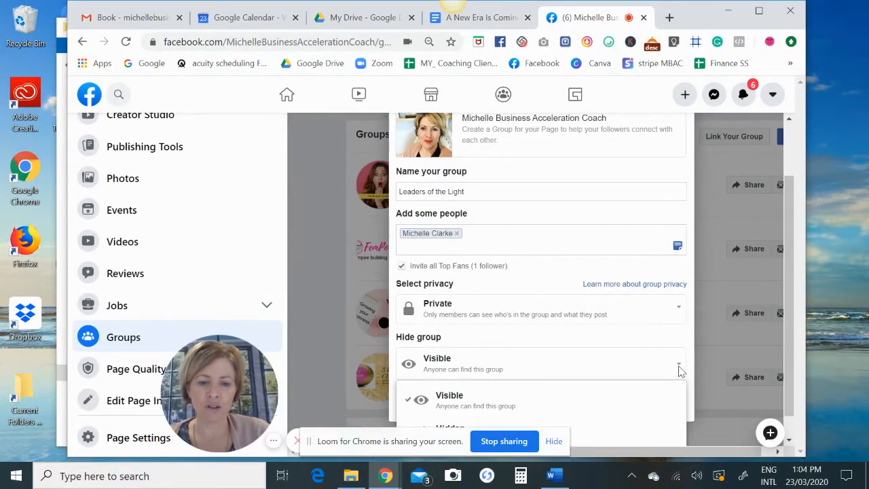
left_click(680, 370)
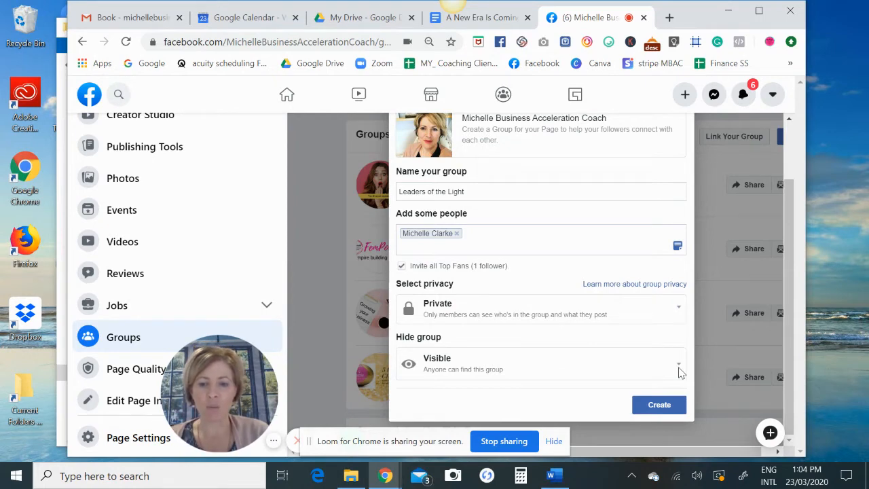
left_click(652, 405)
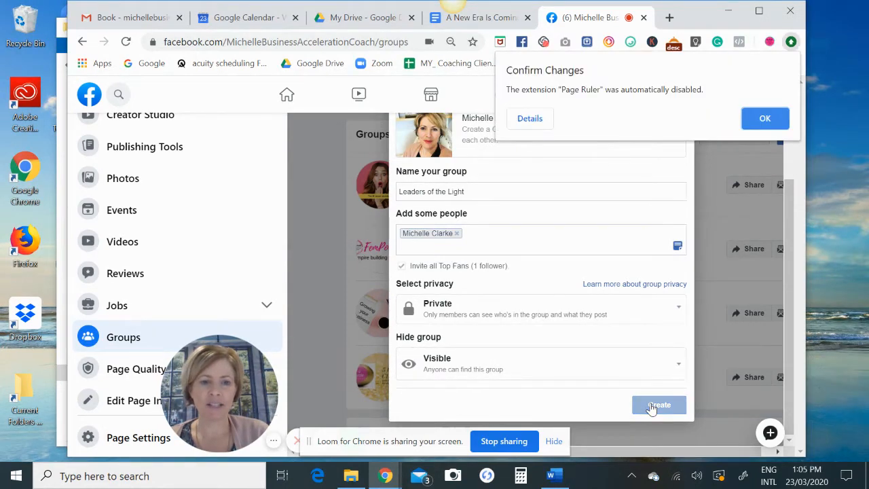
left_click(765, 125)
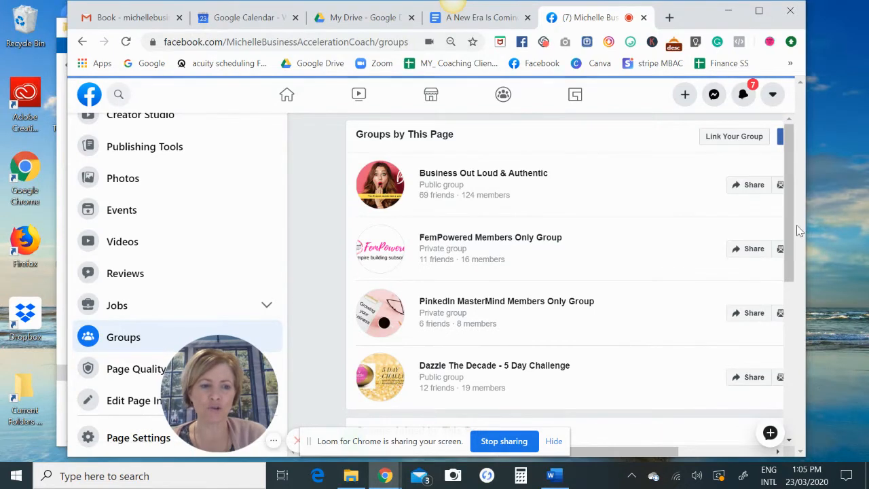
scroll(791, 237, "down", 1)
left_click_drag(789, 232, 791, 202)
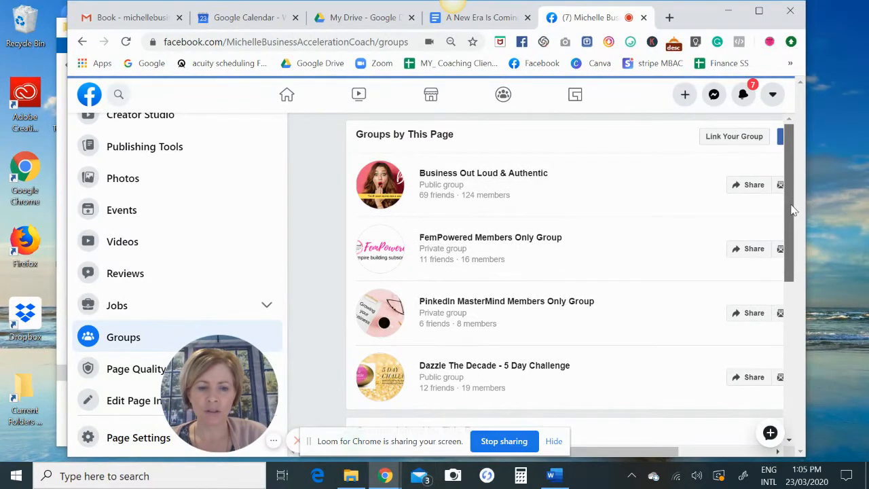
left_click_drag(793, 220, 793, 345)
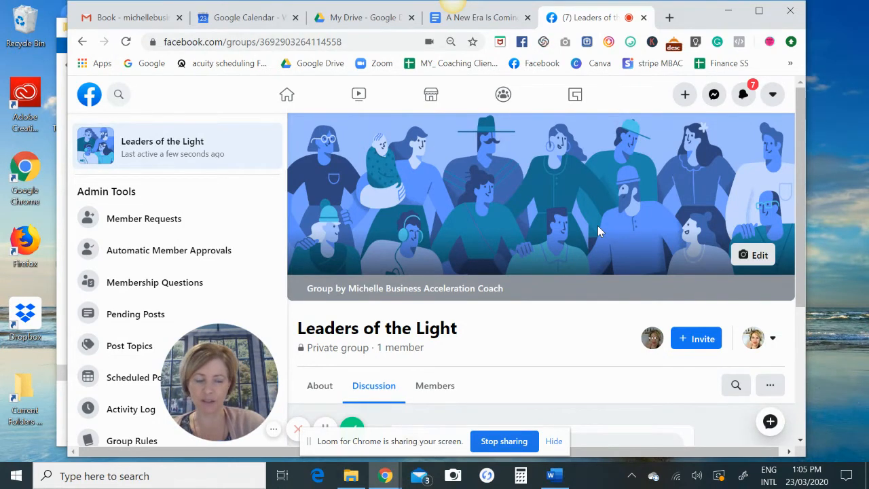
Open Canva in a new browser tab and search its templates for "facebook group cover"
left_click(669, 19)
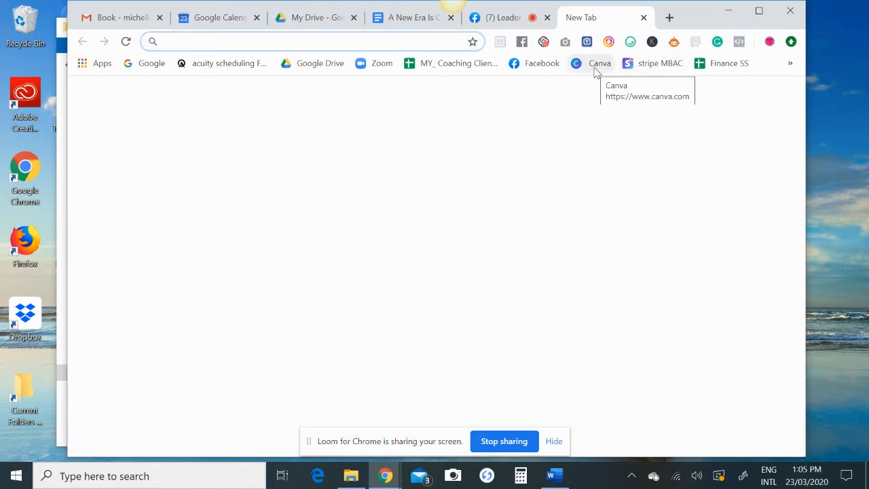
left_click(595, 70)
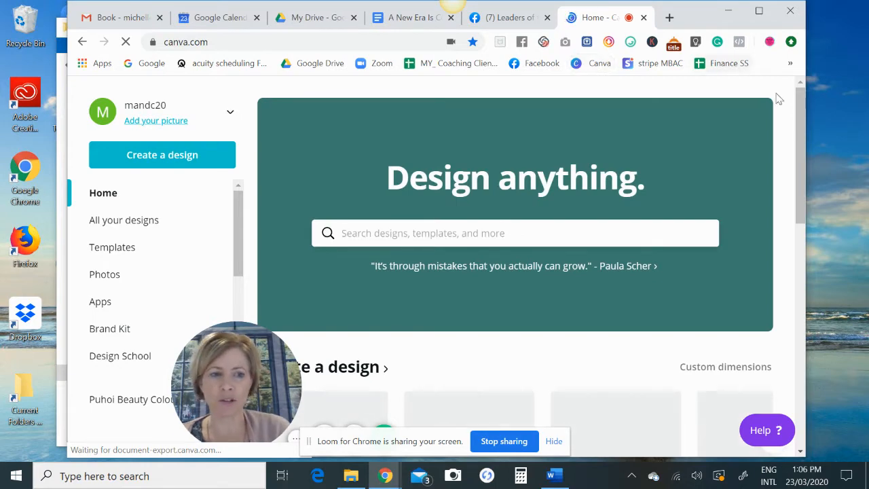
left_click(450, 233)
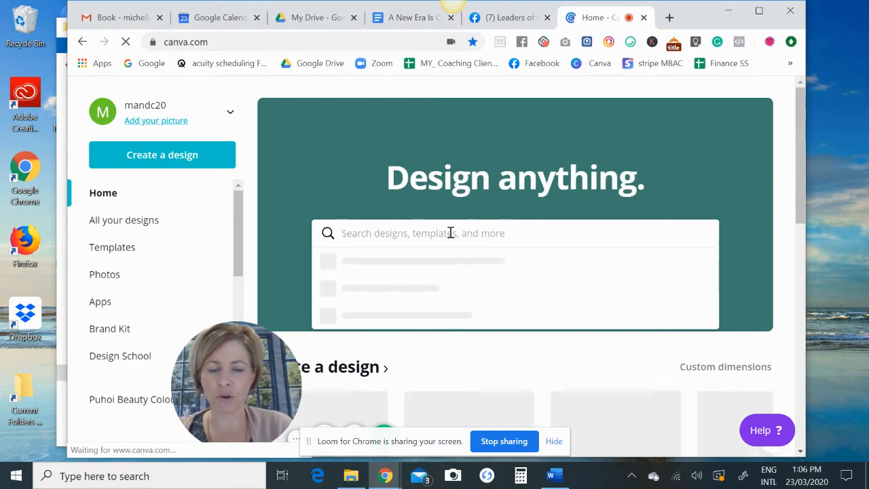
type("facebook group ")
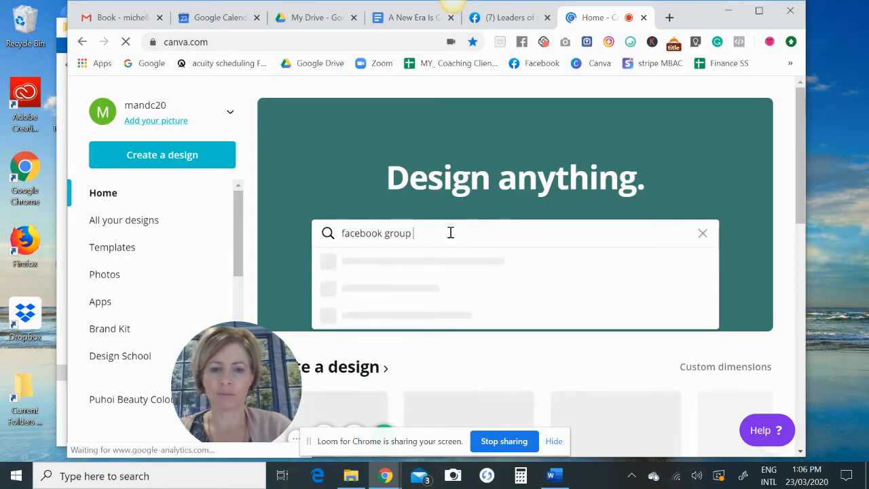
type("cover")
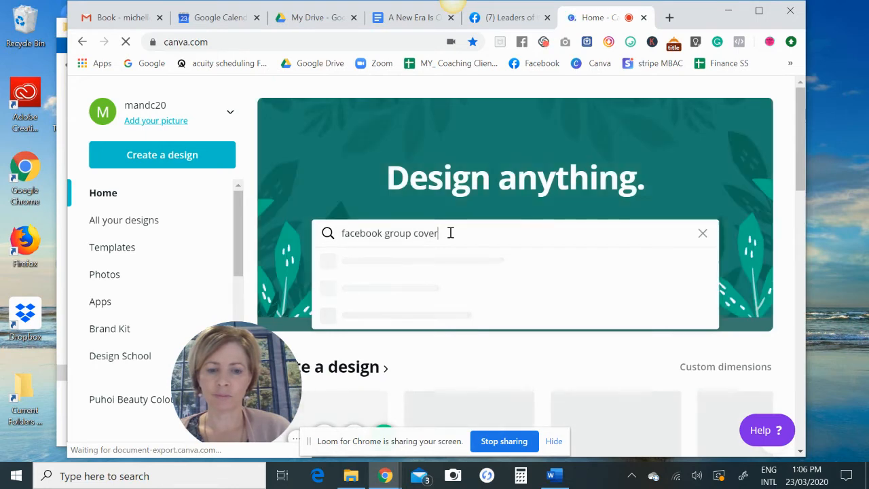
key("Return")
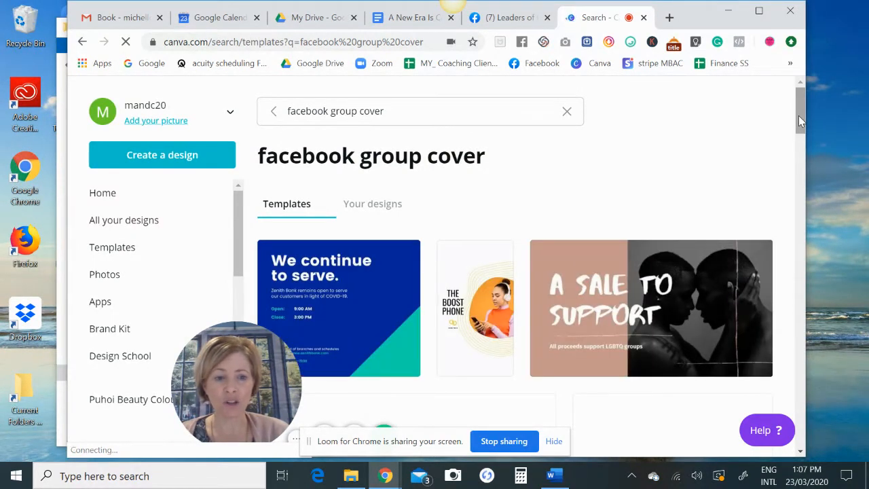
Open the cherry blossom "Discover Your Dreams" template for editing and delete the image layer lying over the design
left_click_drag(798, 115, 798, 228)
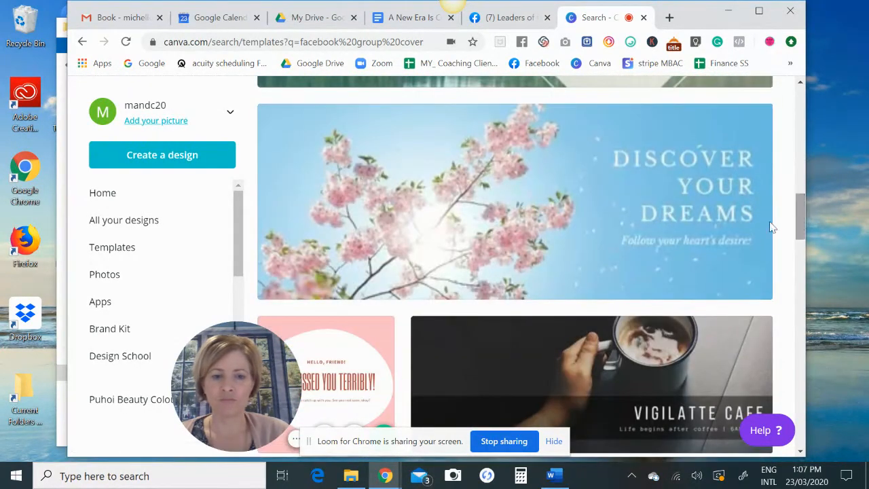
left_click(570, 202)
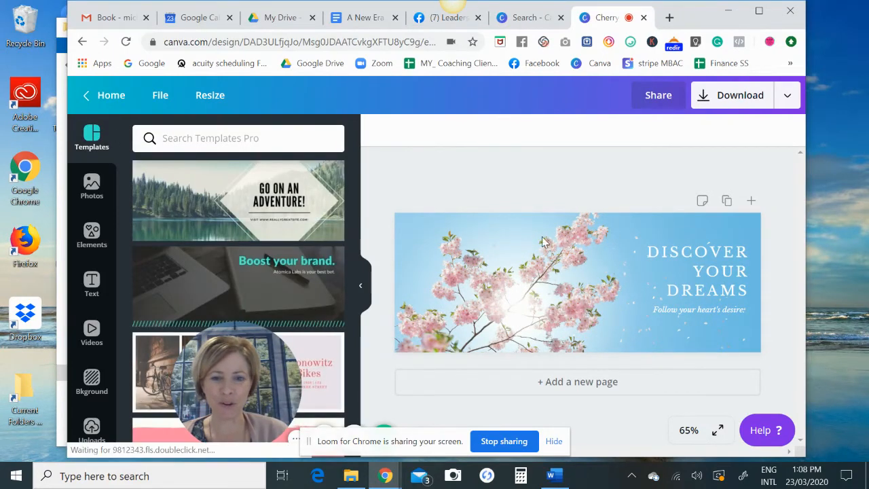
left_click(645, 252)
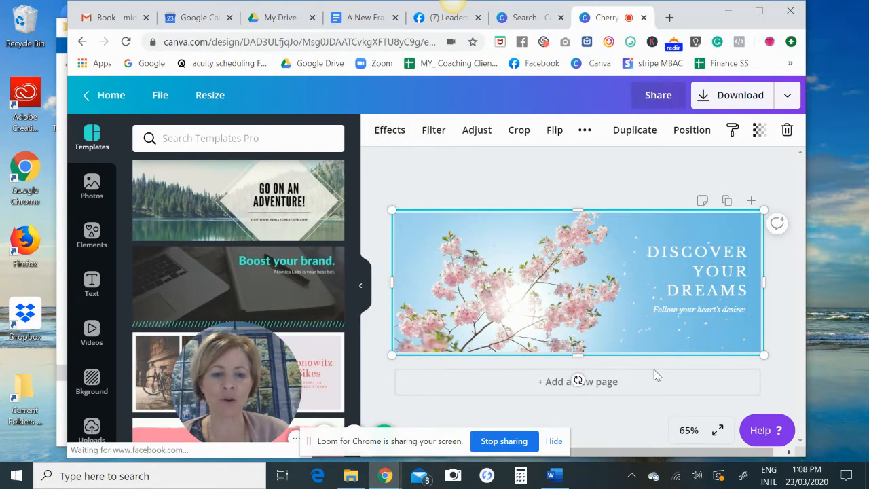
key("Delete")
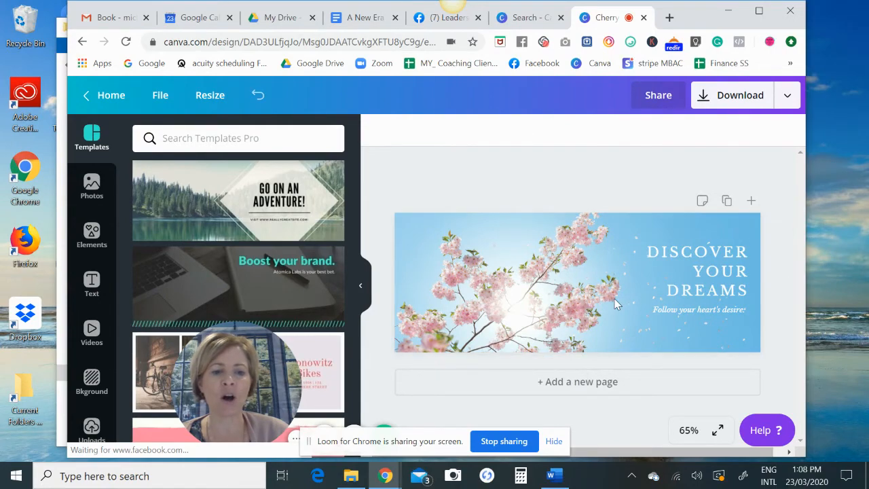
Set the "Discover Your Dreams" heading's colour to the pink brand colour and its font to the brand font Playlist Script
left_click(533, 244)
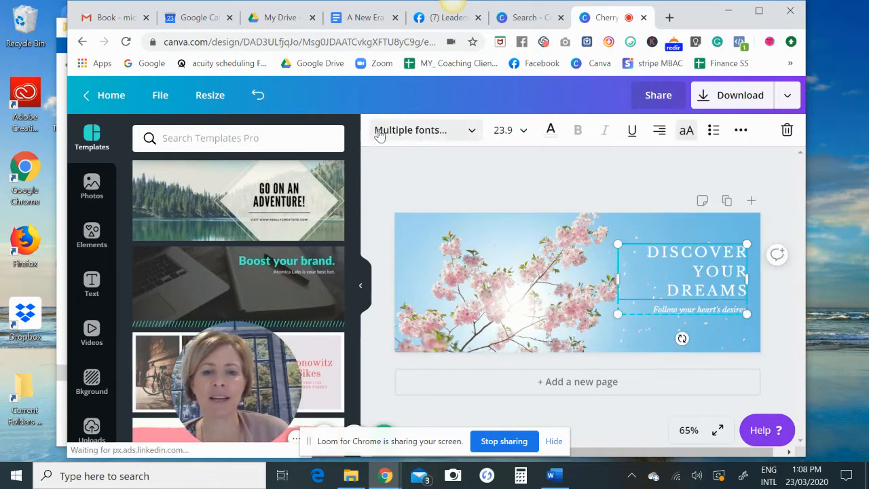
left_click(550, 135)
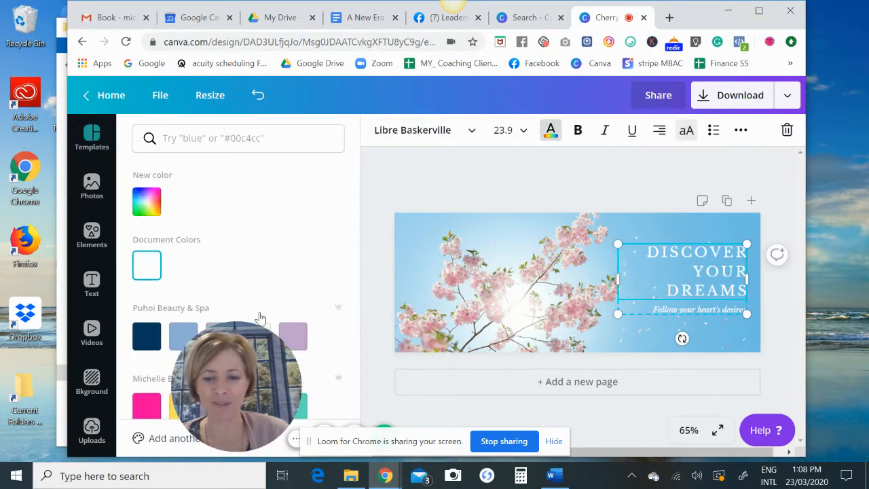
left_click(146, 407)
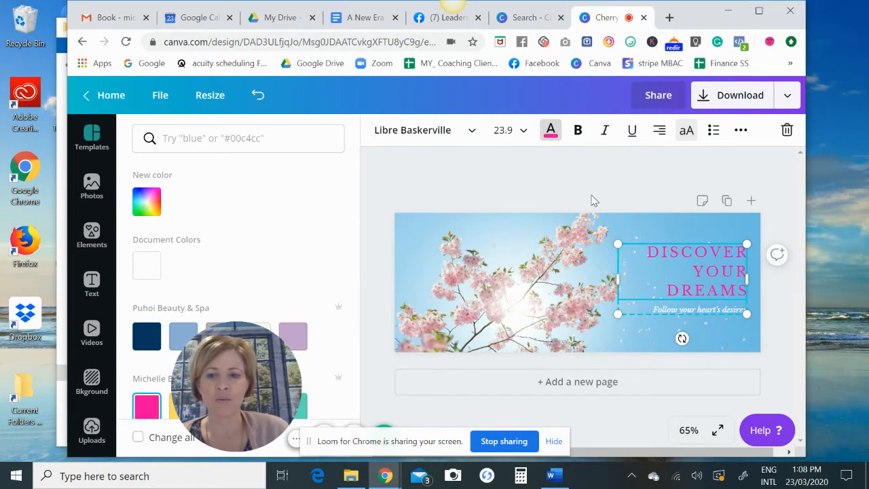
left_click(473, 136)
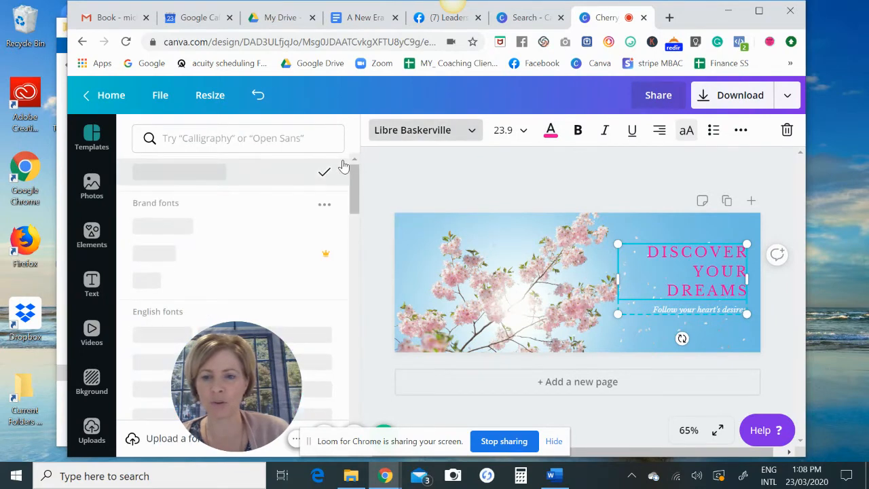
left_click(158, 258)
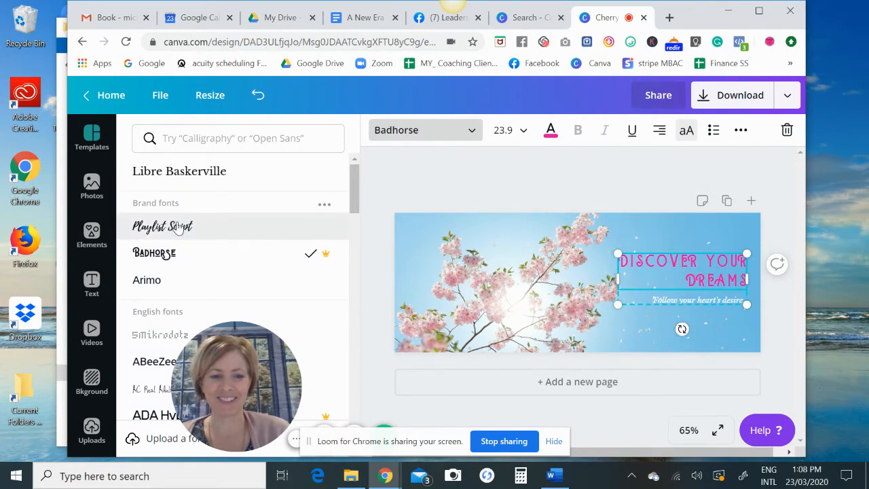
left_click(178, 228)
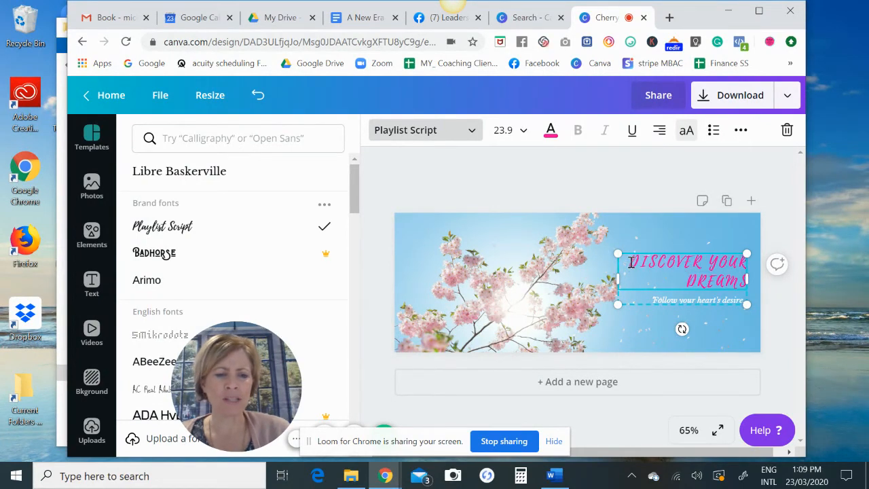
Add the text "leaders of the lihts" at the end of the "Discover Your Dreams" heading and open the design's download options
left_click_drag(630, 262, 746, 287)
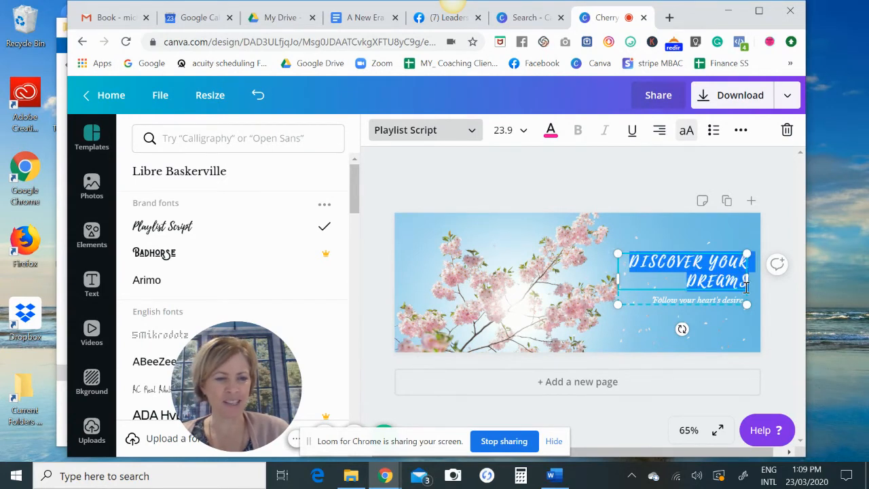
left_click(745, 288)
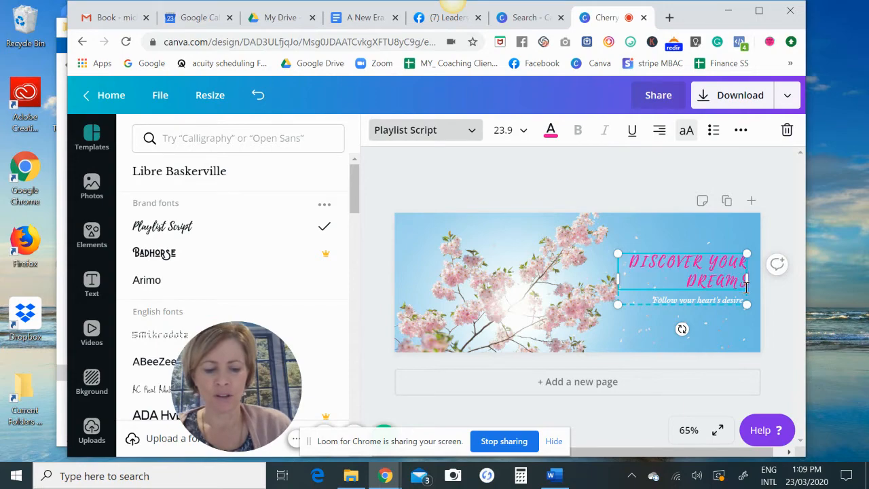
type("leaders")
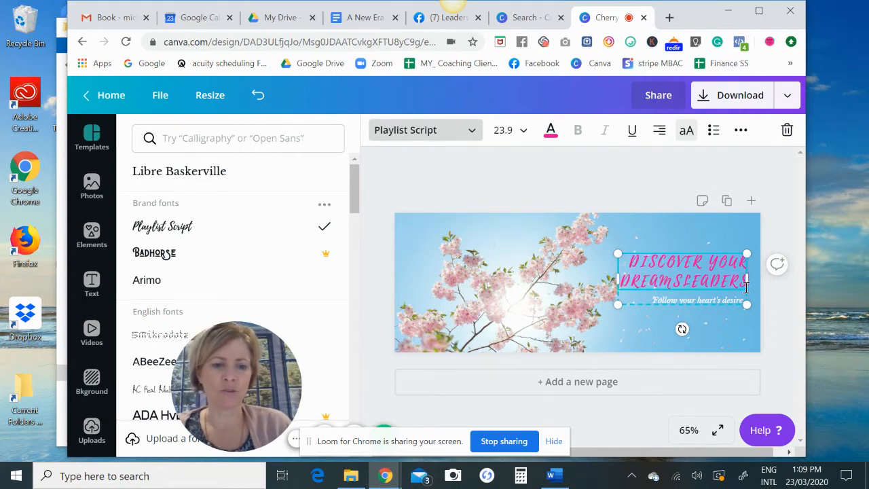
type(" of the lihts")
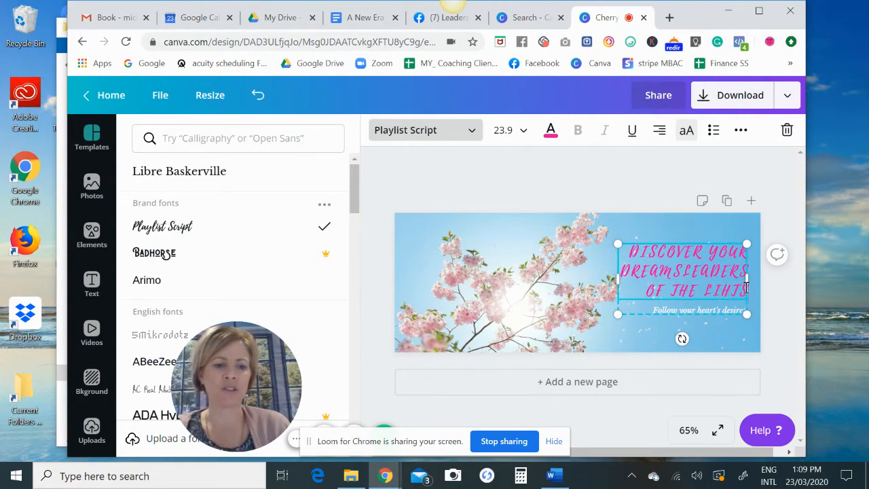
left_click(667, 279)
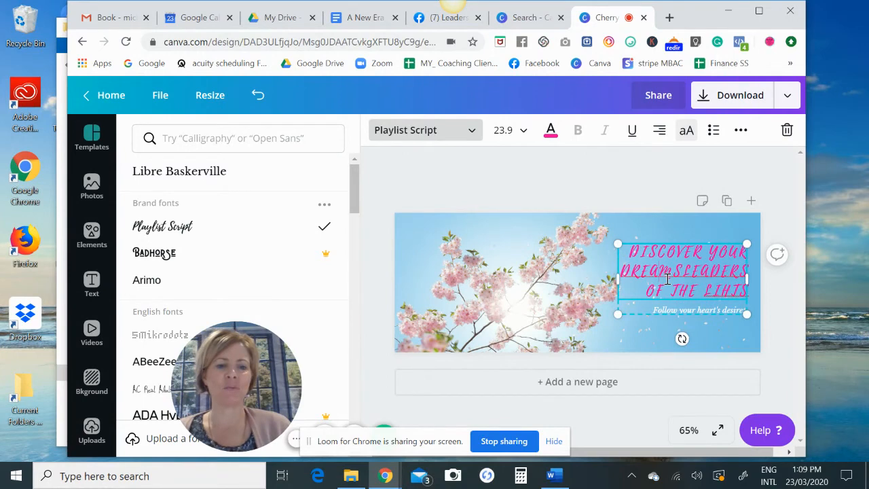
left_click(702, 100)
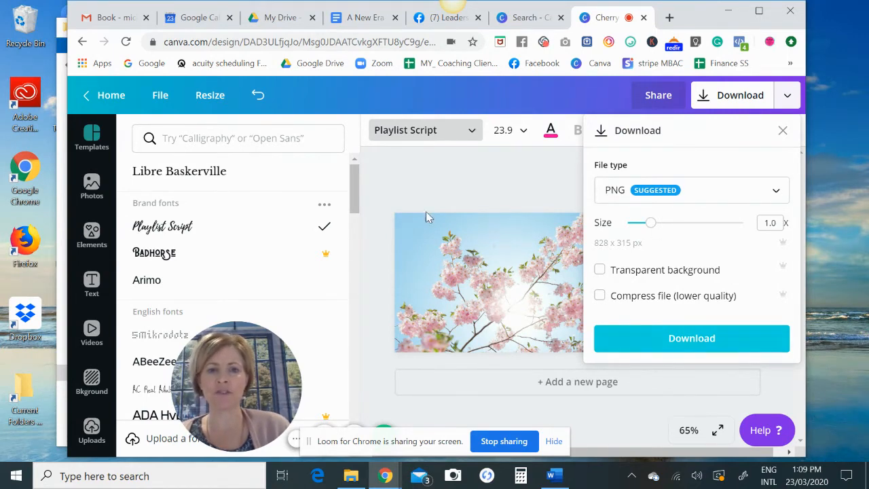
Switch to the Leaders of the Light Facebook group and review its discussion feed and About information
left_click(428, 20)
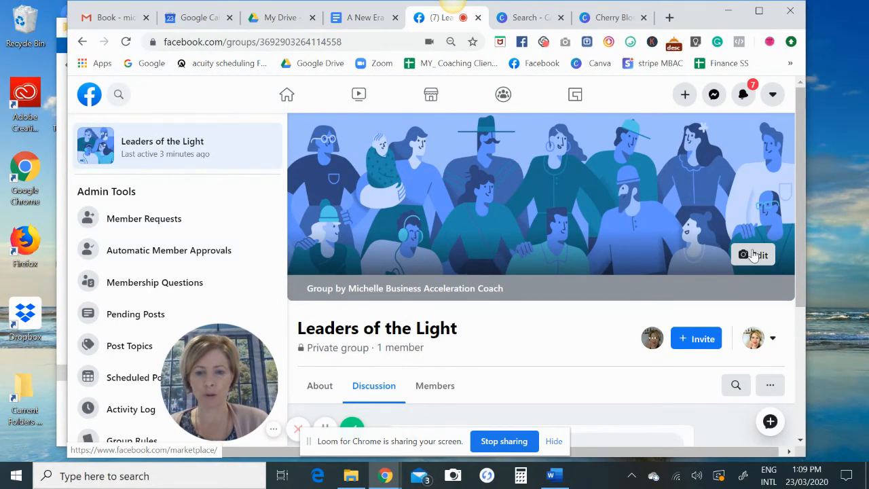
left_click_drag(799, 191, 801, 313)
left_click_drag(798, 346, 801, 273)
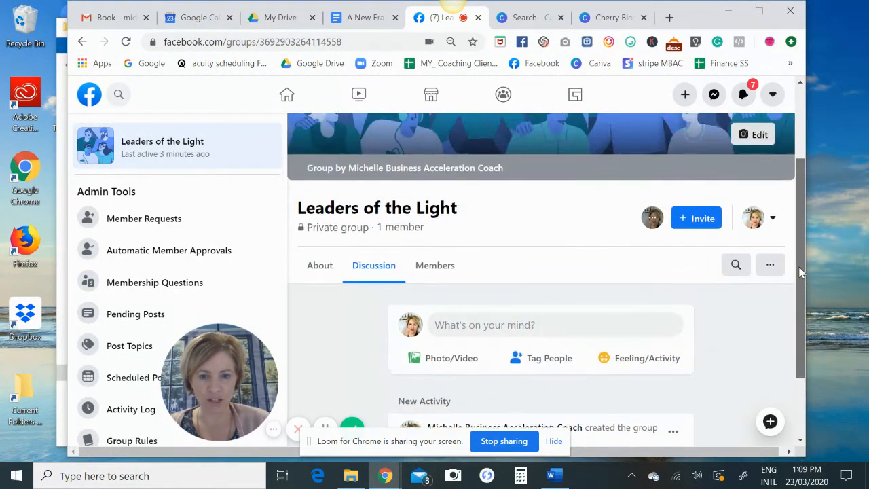
left_click(328, 272)
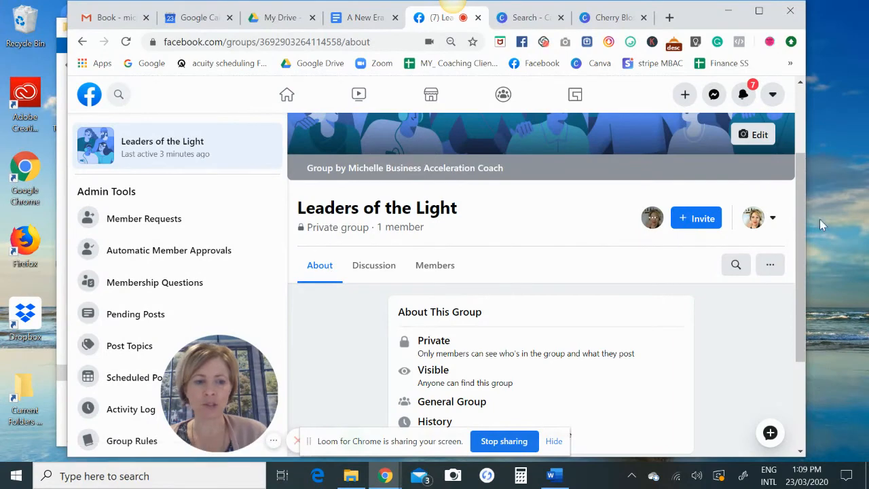
left_click_drag(800, 223, 799, 326)
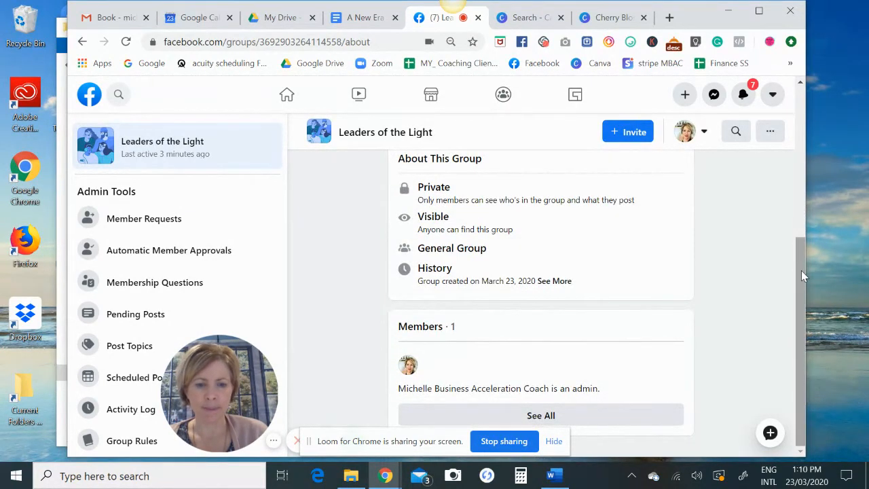
scroll(800, 339, "up", 2)
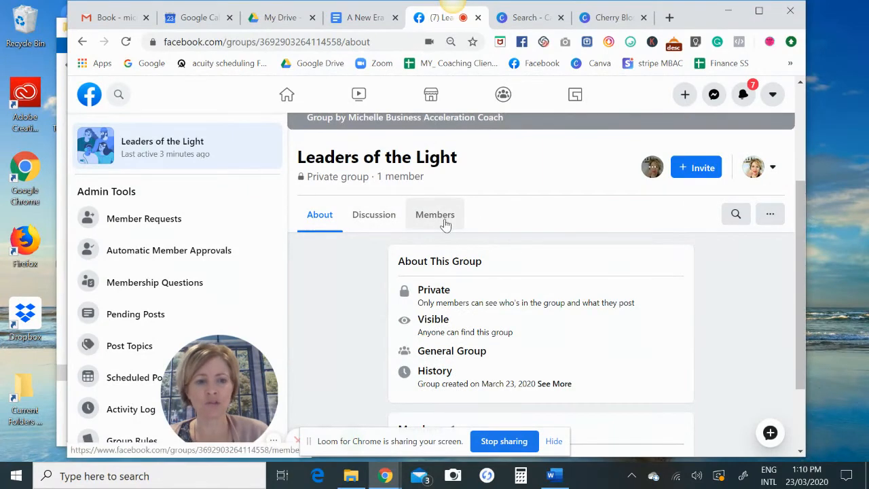
Check the group's additional management options and examine its members and invitations
left_click(770, 216)
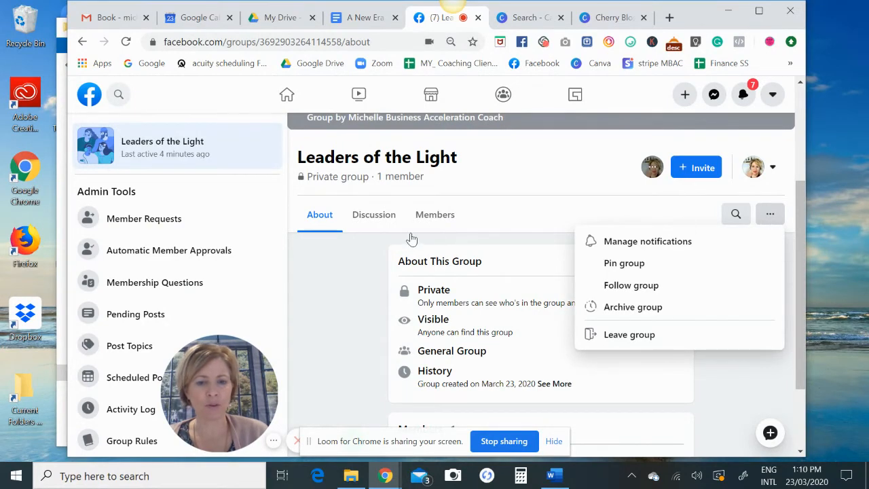
left_click(435, 217)
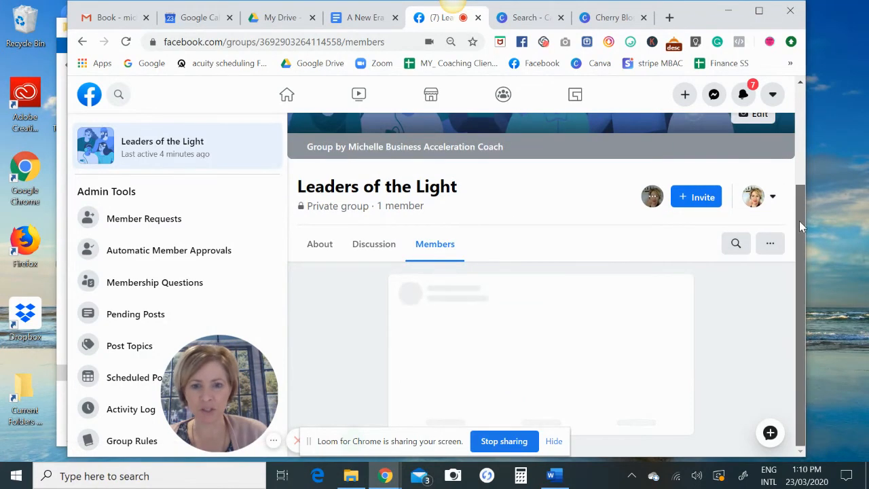
mouse_move(798, 262)
left_mouse_down()
mouse_move(801, 187)
mouse_move(803, 255)
left_mouse_up()
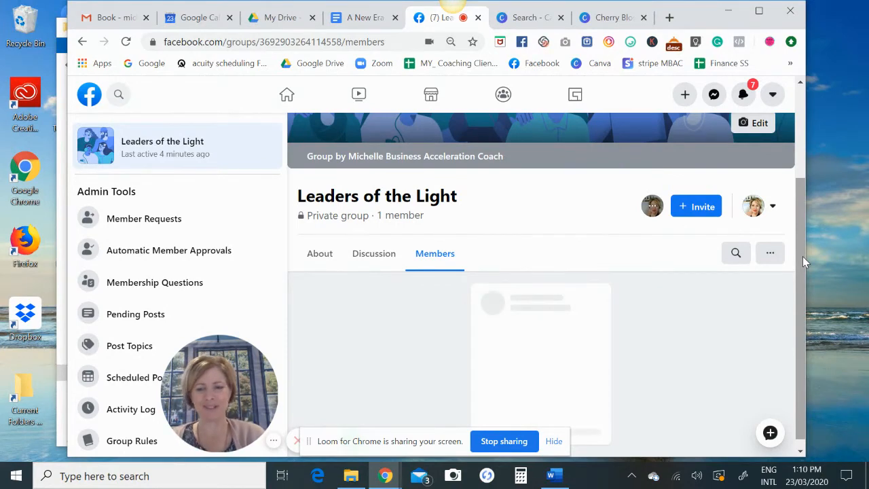
left_click_drag(802, 256, 796, 236)
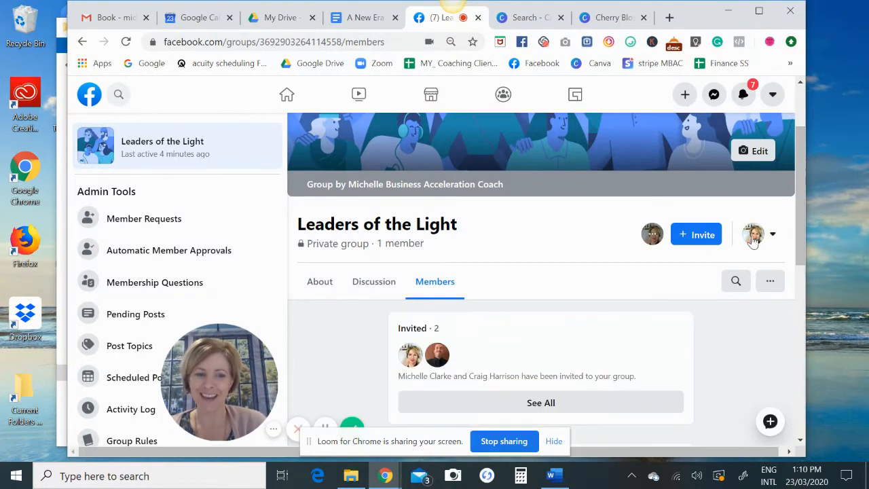
Search for a friend by first name in the group's invitation dialog, then close it without inviting anyone
left_click(697, 235)
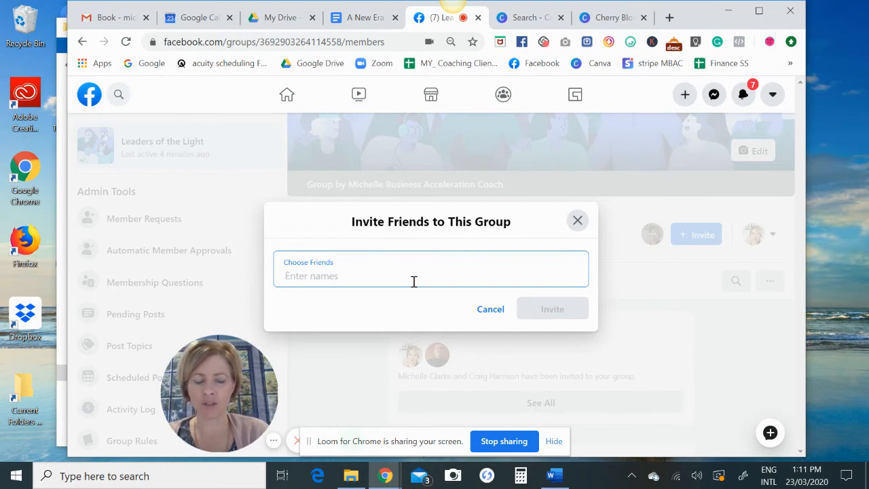
type("sar")
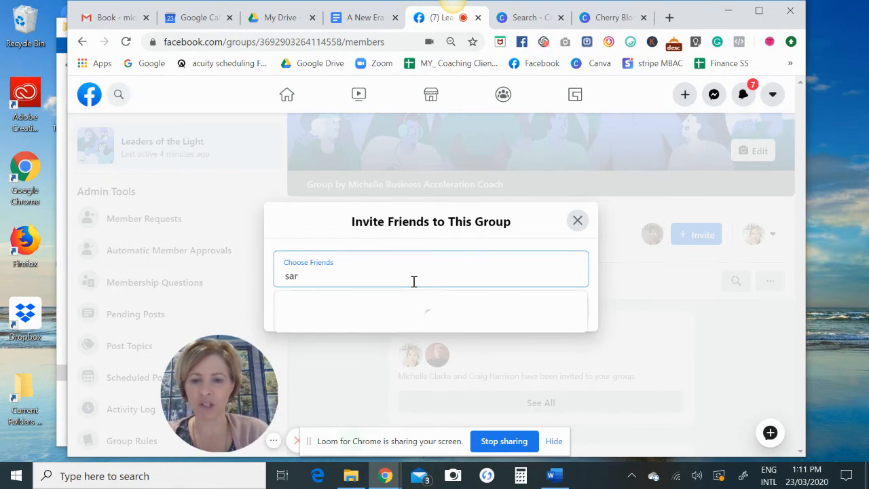
type("ah")
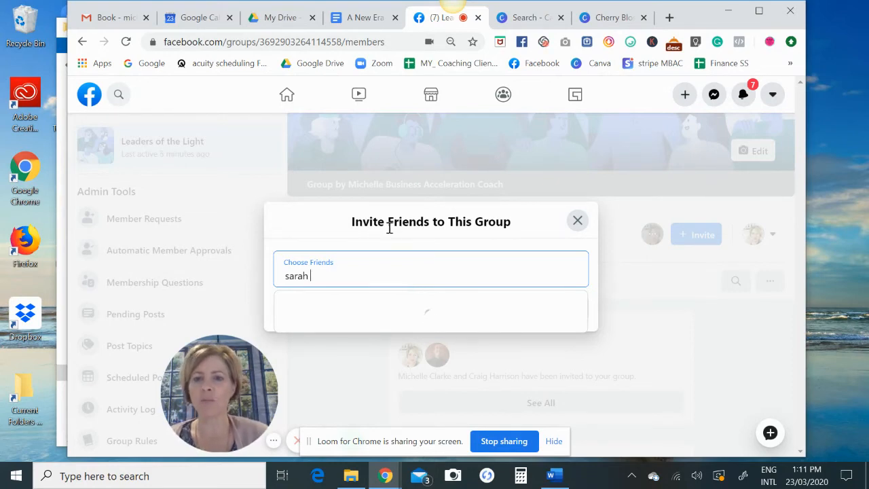
left_click(388, 42)
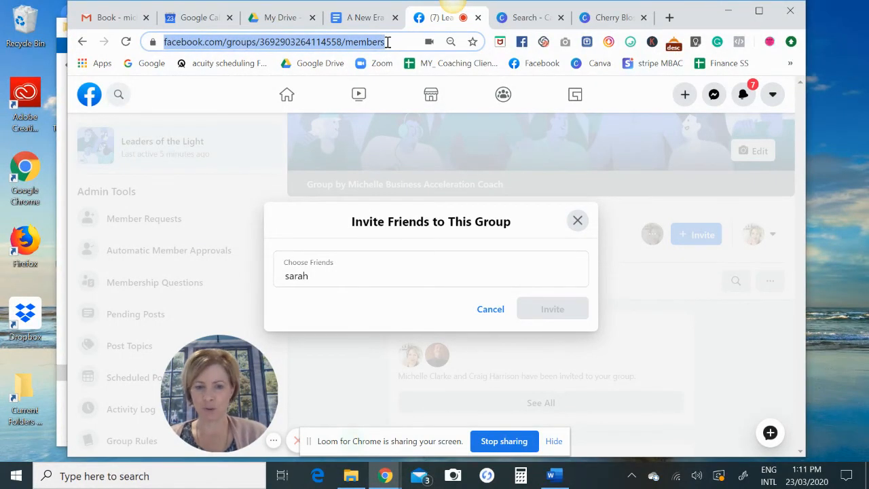
left_click(583, 222)
left_click(579, 221)
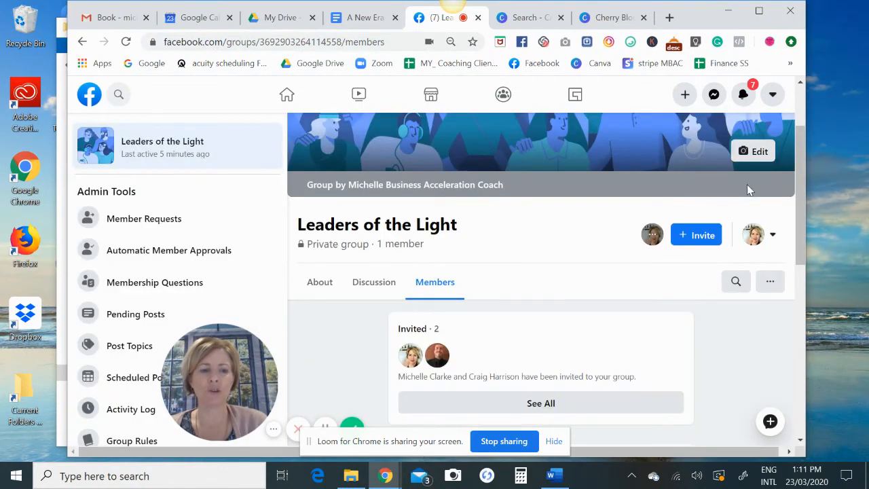
Return to the group's discussion and start a new post
left_click_drag(798, 198, 801, 179)
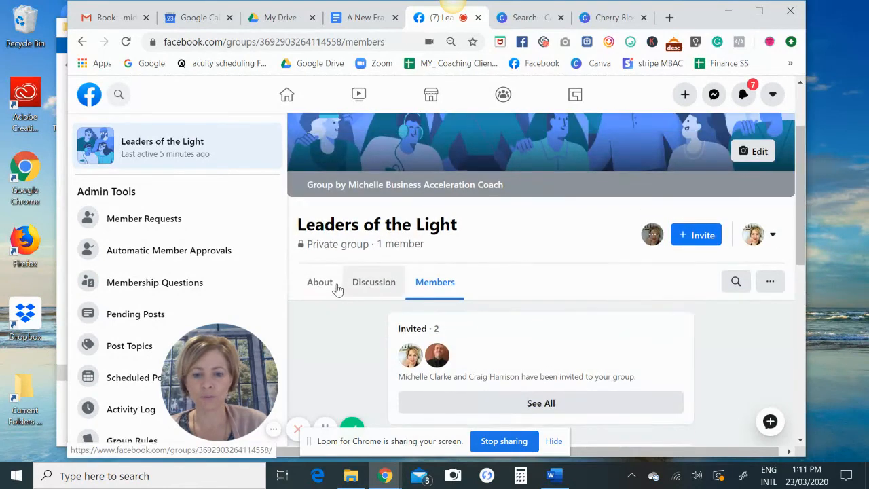
left_click(367, 288)
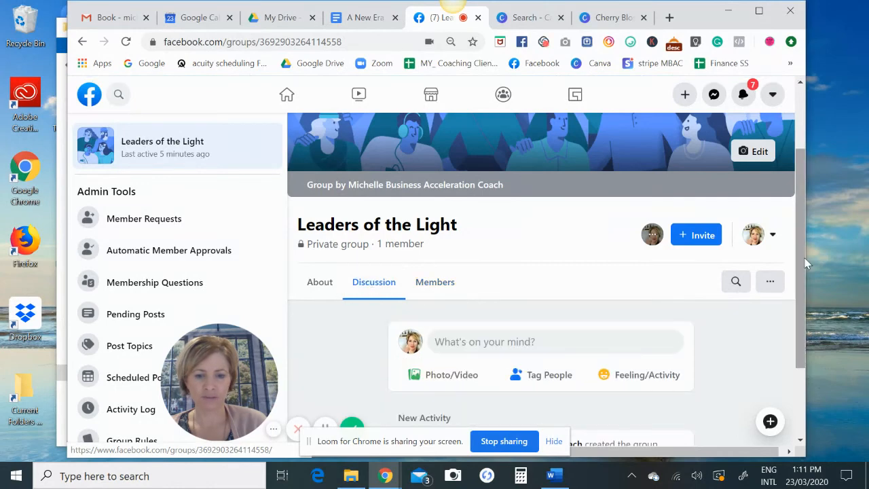
scroll(801, 266, "down", 1)
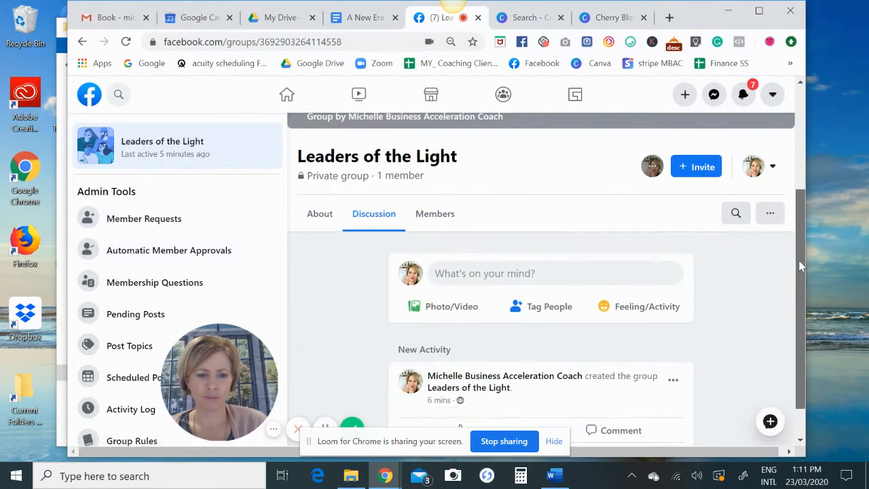
scroll(801, 266, "down", 1)
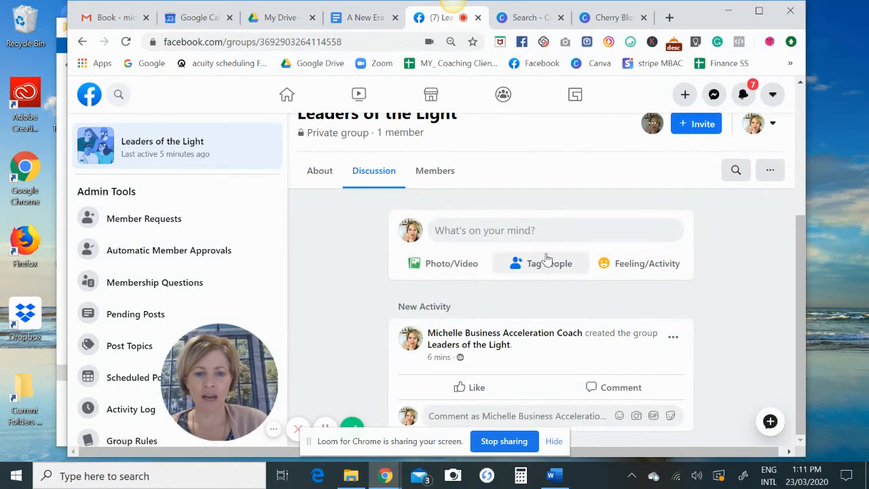
left_click(487, 230)
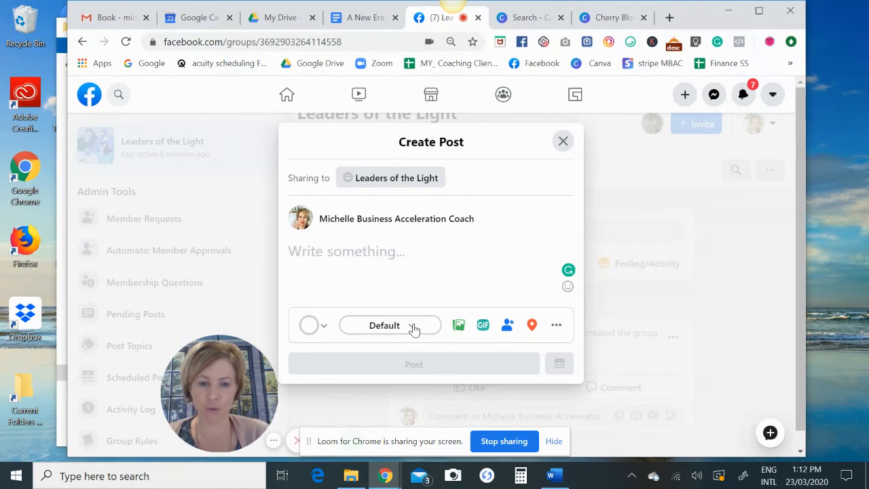
Review the types of content that can be added to the post, then open its background choices
left_click(557, 326)
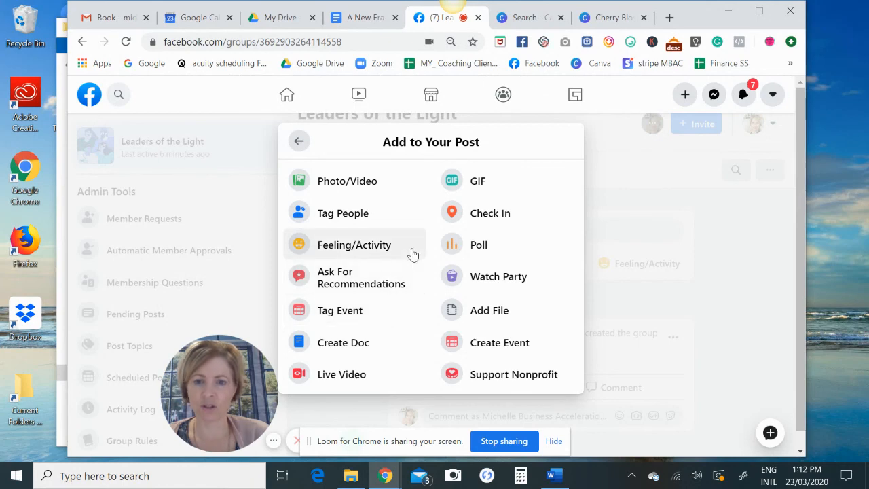
left_click(300, 143)
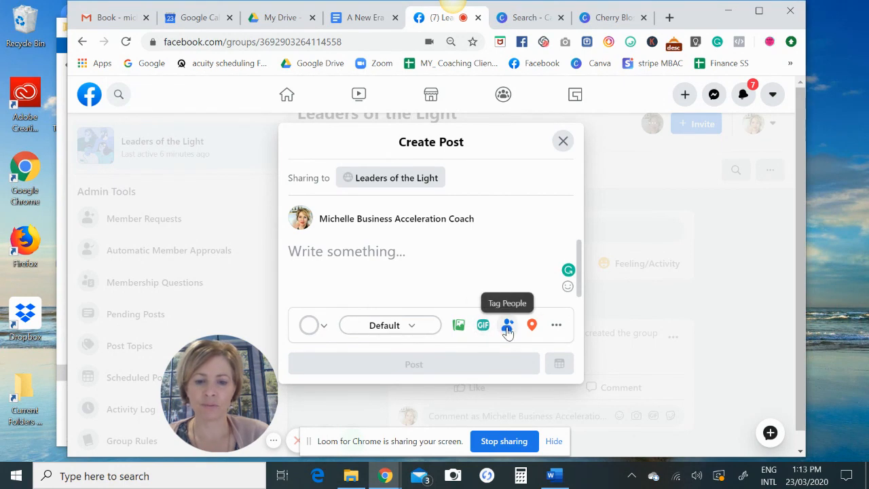
left_click(323, 328)
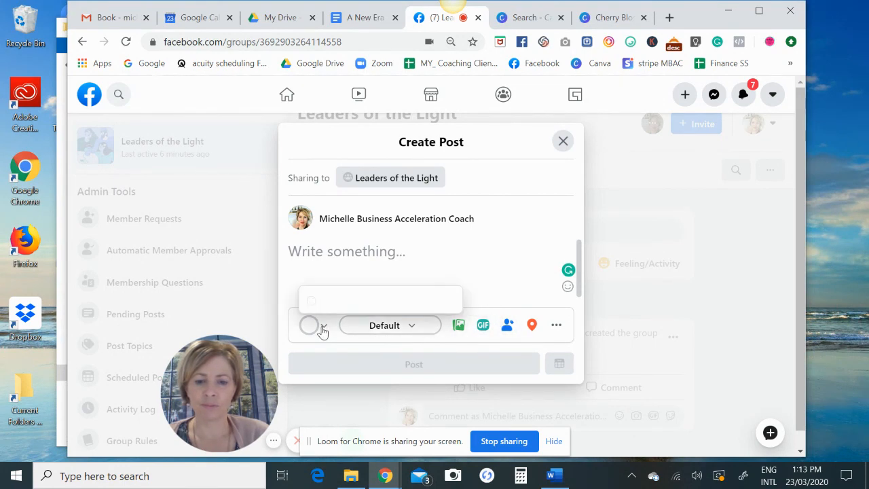